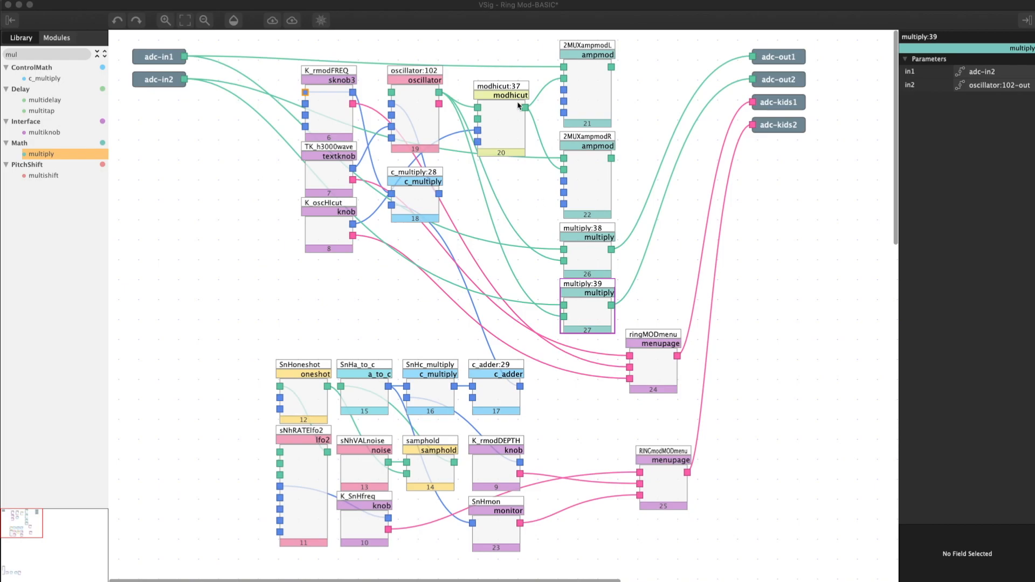
Step: Inspect the parameters of both ampmod modules, 2MUXampmodL and 2MUXampmodR, and of both multiply modules
{"action": "left_click", "coordinate": [594, 75]}
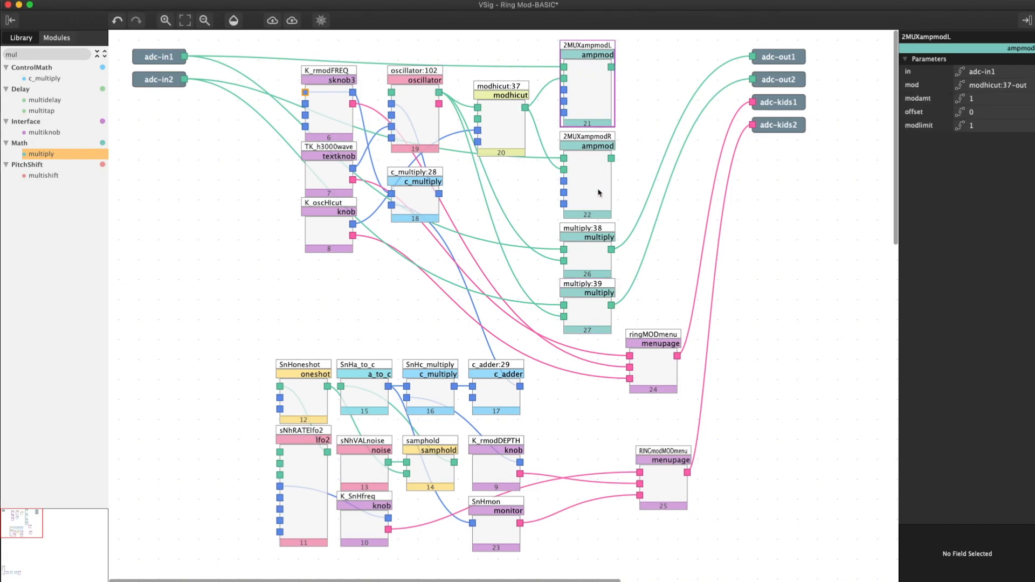
{"action": "left_click", "coordinate": [592, 172]}
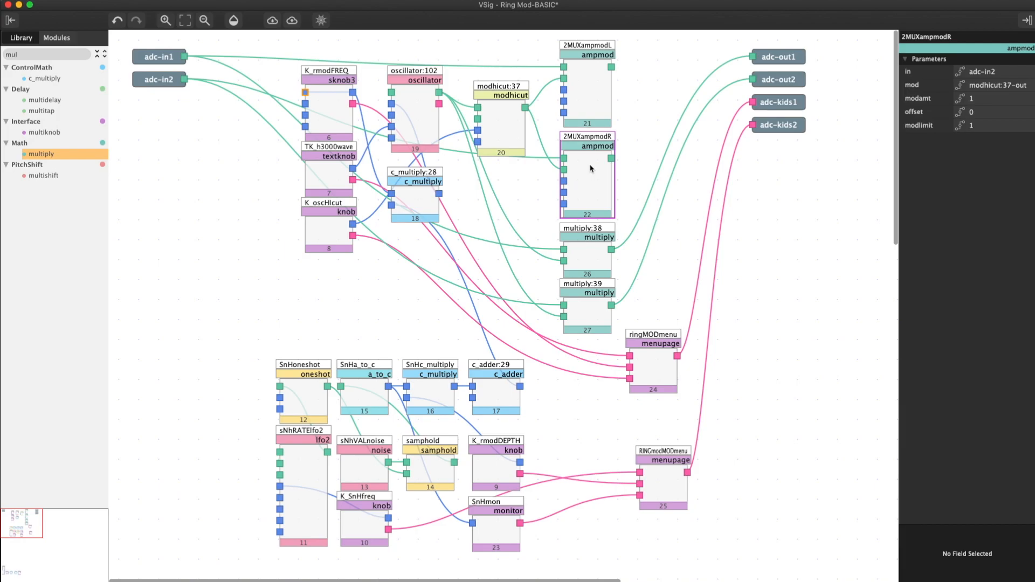
{"action": "left_click", "coordinate": [591, 264]}
{"action": "left_click", "coordinate": [591, 296]}
{"action": "left_click", "coordinate": [587, 301]}
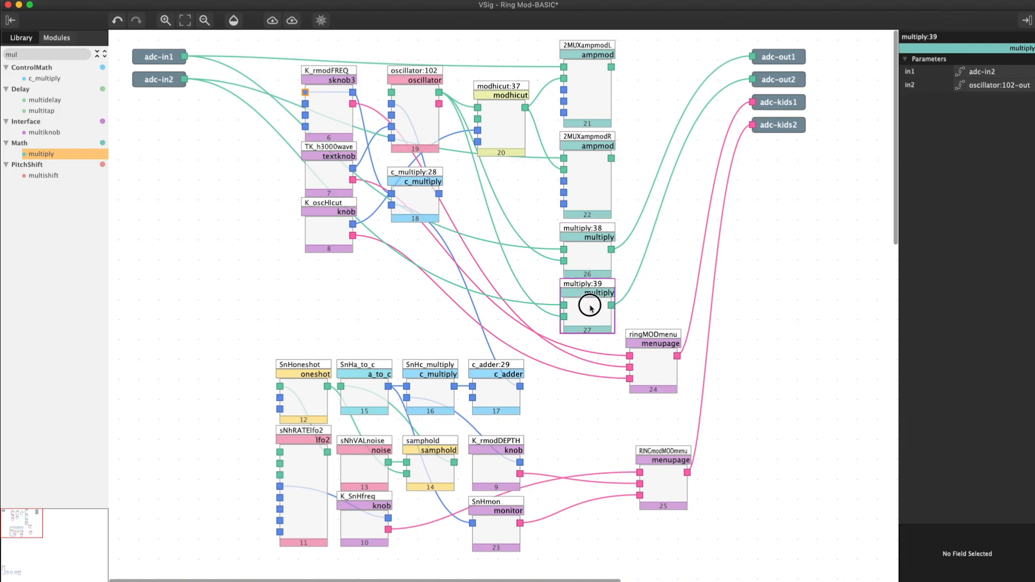
Step: Highlight the multiply pair and the ampmod pair for comparison, and examine the parameters of the modhicut module feeding the ampmods
{"action": "left_click_drag", "start_coordinate": [635, 250], "coordinate": [556, 306]}
{"action": "left_click_drag", "start_coordinate": [647, 105], "coordinate": [558, 176]}
{"action": "left_click_drag", "start_coordinate": [646, 79], "coordinate": [586, 176]}
{"action": "left_click", "coordinate": [643, 255]}
{"action": "left_click_drag", "start_coordinate": [643, 254], "coordinate": [553, 318]}
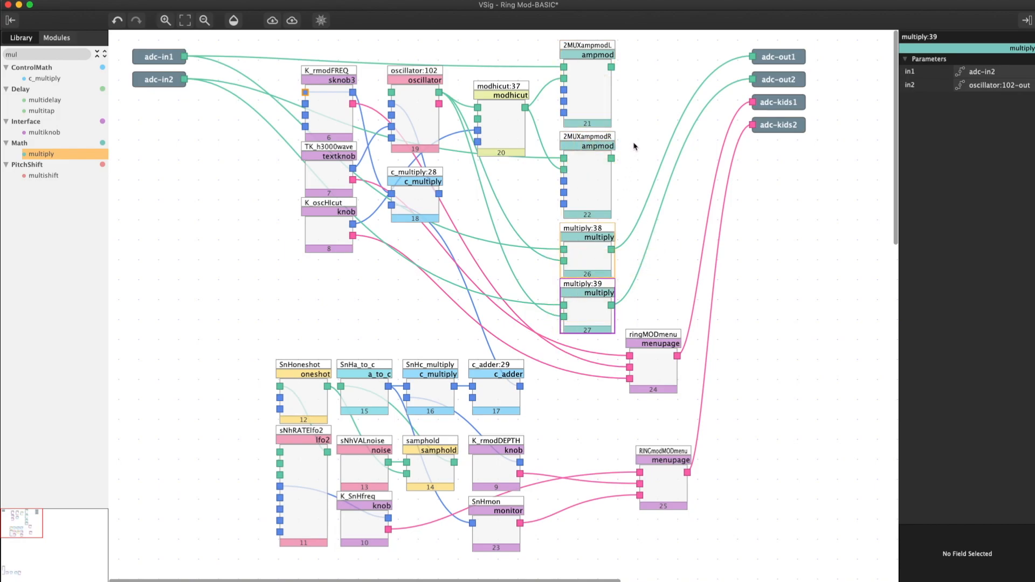
{"action": "left_click", "coordinate": [518, 127]}
{"action": "left_click_drag", "start_coordinate": [440, 93], "coordinate": [563, 173]}
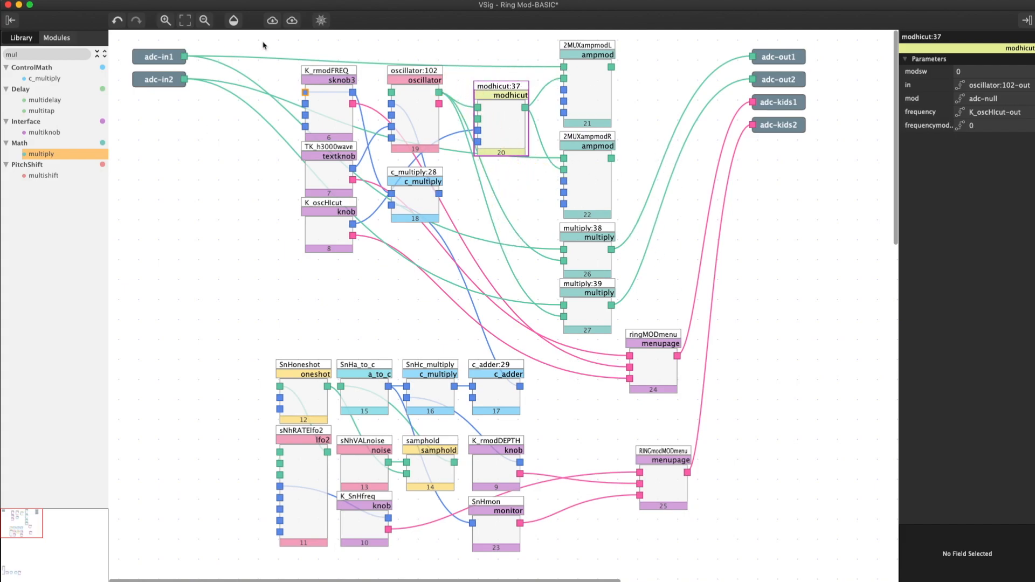
Step: Send the algorithm named Ring Mod to FX Chain 1 Slot 1
{"action": "left_click", "coordinate": [291, 20]}
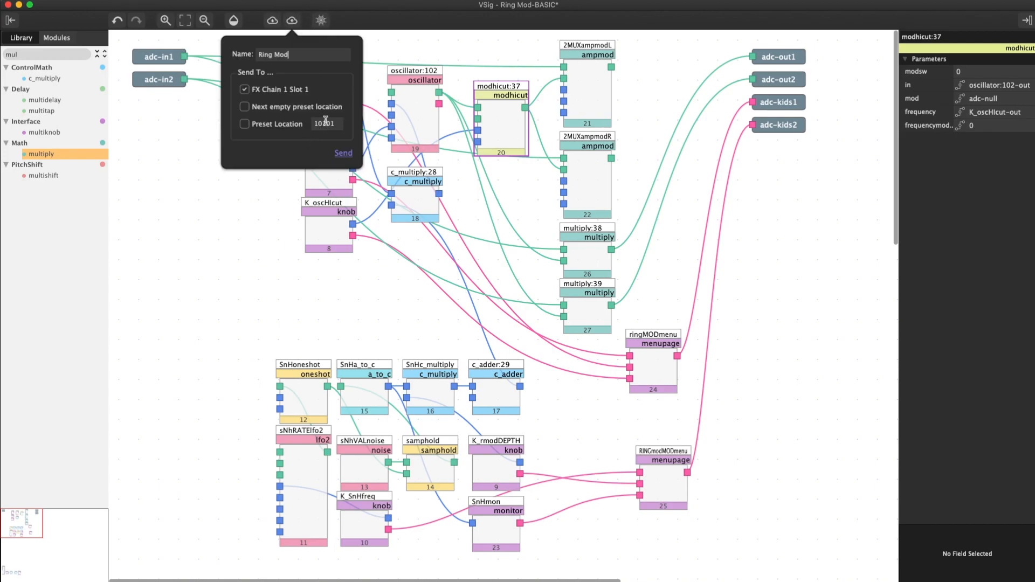
{"action": "left_click", "coordinate": [343, 154]}
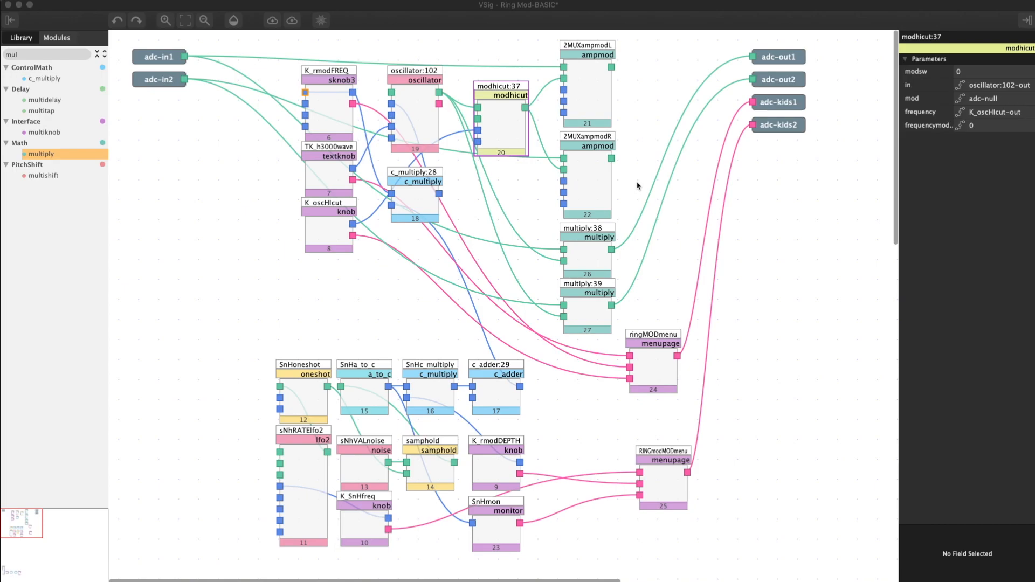
Step: Compare the input parameters of multiply:38 and multiply:39
{"action": "left_click", "coordinate": [585, 261]}
{"action": "left_click", "coordinate": [584, 305]}
{"action": "left_click", "coordinate": [583, 264]}
{"action": "left_click", "coordinate": [582, 300]}
{"action": "left_click", "coordinate": [585, 253]}
{"action": "left_click", "coordinate": [586, 307]}
Step: Wire the 2MUXampmodL output to adc-out1 and the 2MUXampmodR output to adc-out2, and send Ring Mod to FX Chain 1 Slot 1
{"action": "left_click_drag", "start_coordinate": [611, 67], "coordinate": [753, 56]}
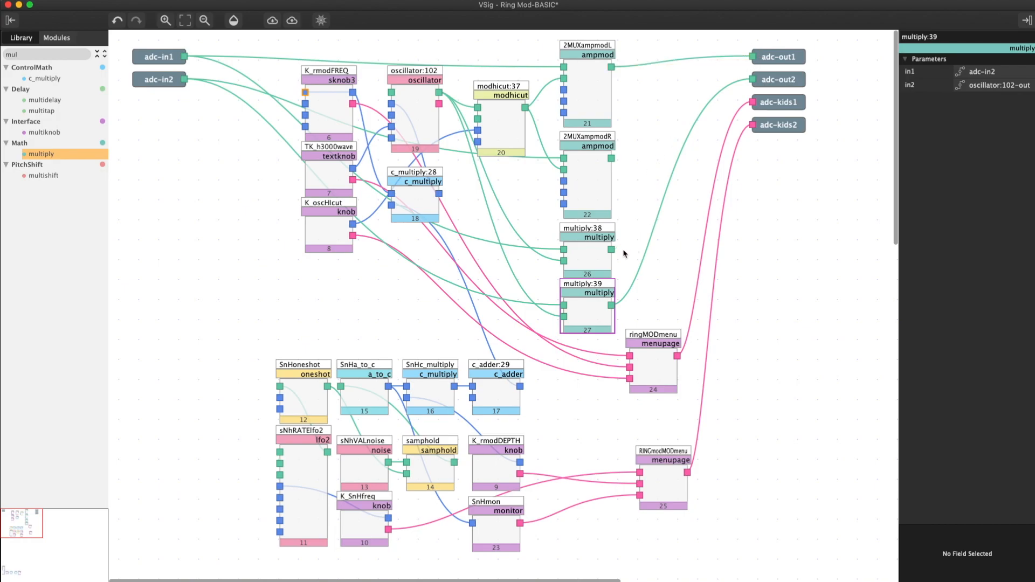
{"action": "left_click_drag", "start_coordinate": [611, 158], "coordinate": [753, 79]}
{"action": "left_click", "coordinate": [292, 20]}
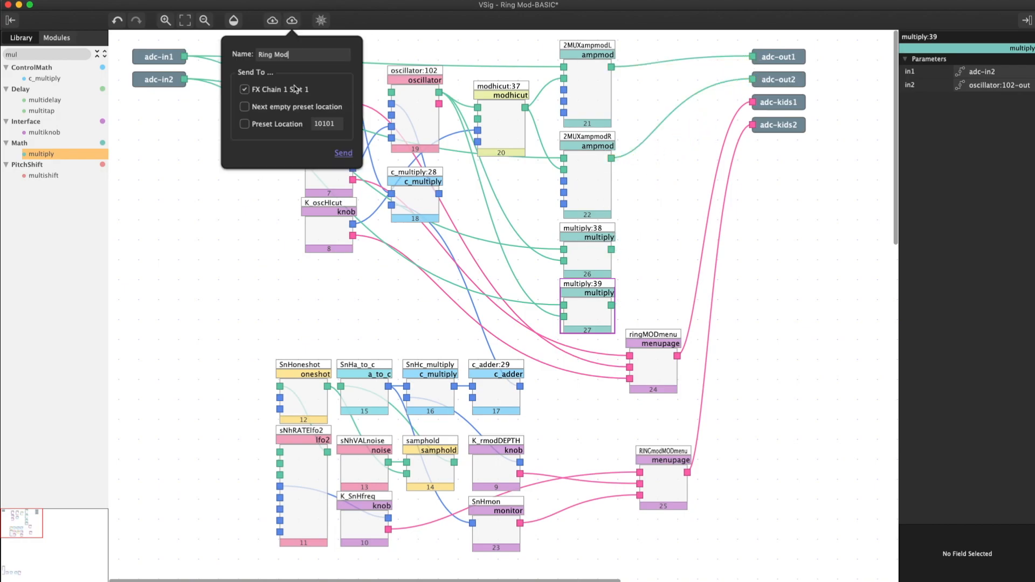
{"action": "left_click", "coordinate": [340, 157]}
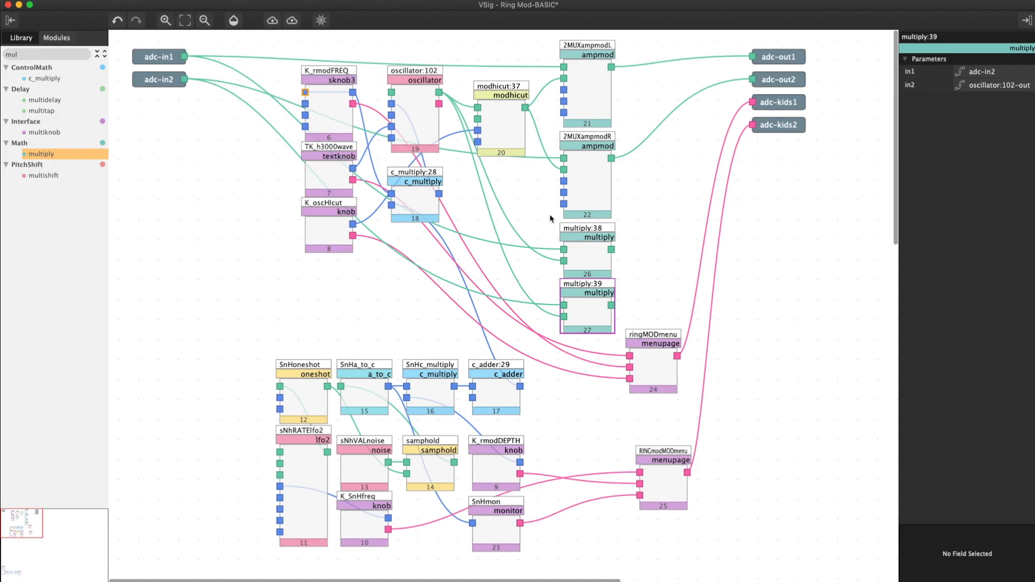
Step: Delete the multiply:38 and multiply:39 modules from the patch
{"action": "left_click_drag", "start_coordinate": [639, 247], "coordinate": [552, 307]}
{"action": "left_click_drag", "start_coordinate": [637, 89], "coordinate": [572, 178]}
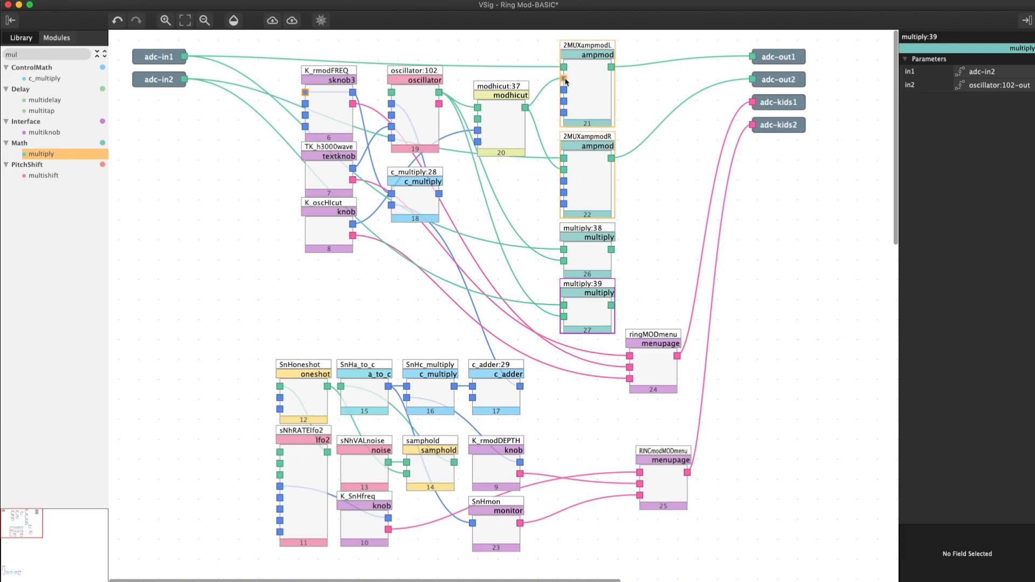
{"action": "left_click", "coordinate": [592, 254]}
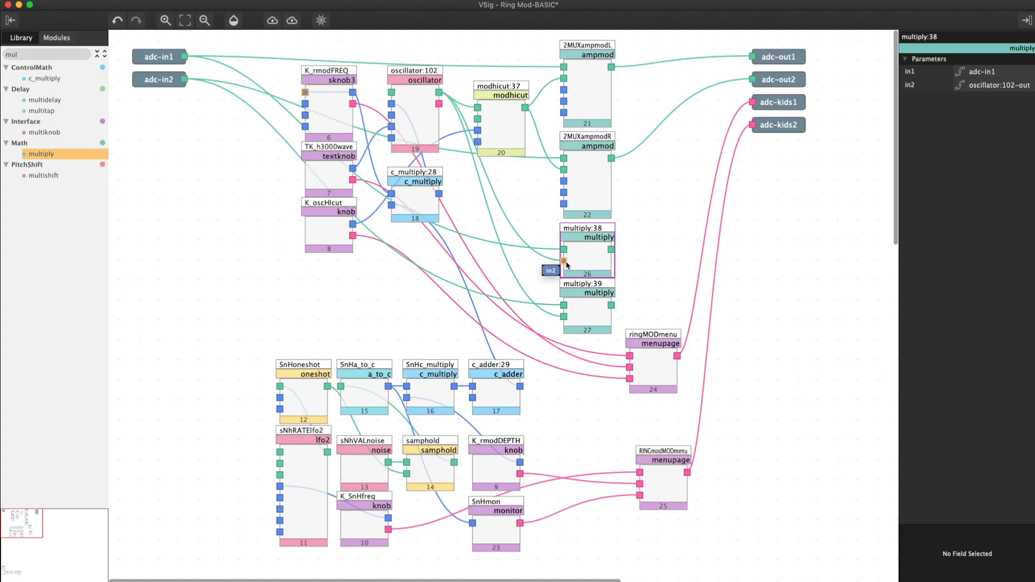
{"action": "left_click_drag", "start_coordinate": [630, 267], "coordinate": [555, 313]}
{"action": "key", "text": "Delete"}
Step: Inspect the parameters of the 2MUXampmodL, oscillator:102 and sNhRATElfo2 modules
{"action": "left_click", "coordinate": [595, 73]}
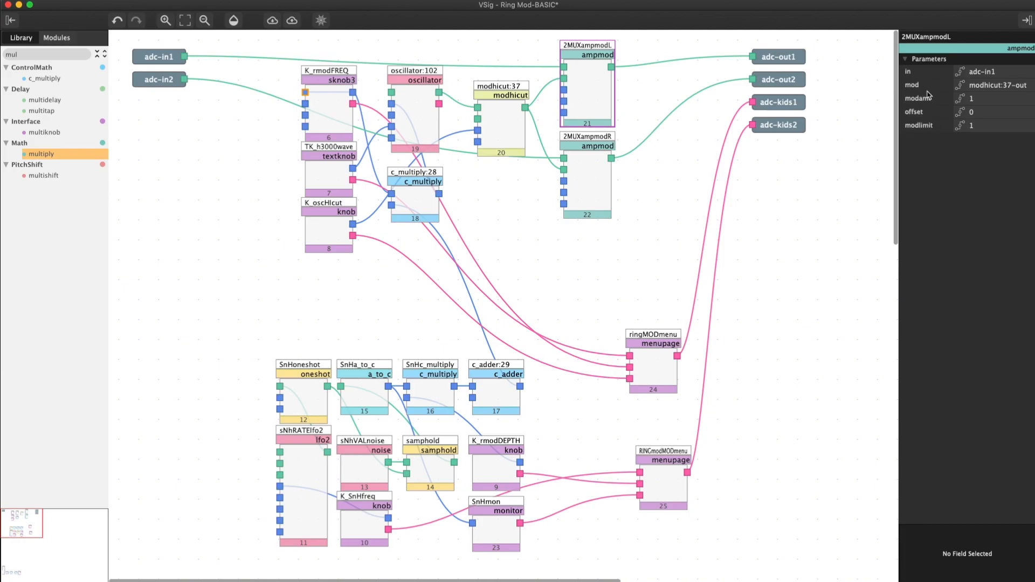
{"action": "left_click", "coordinate": [418, 109]}
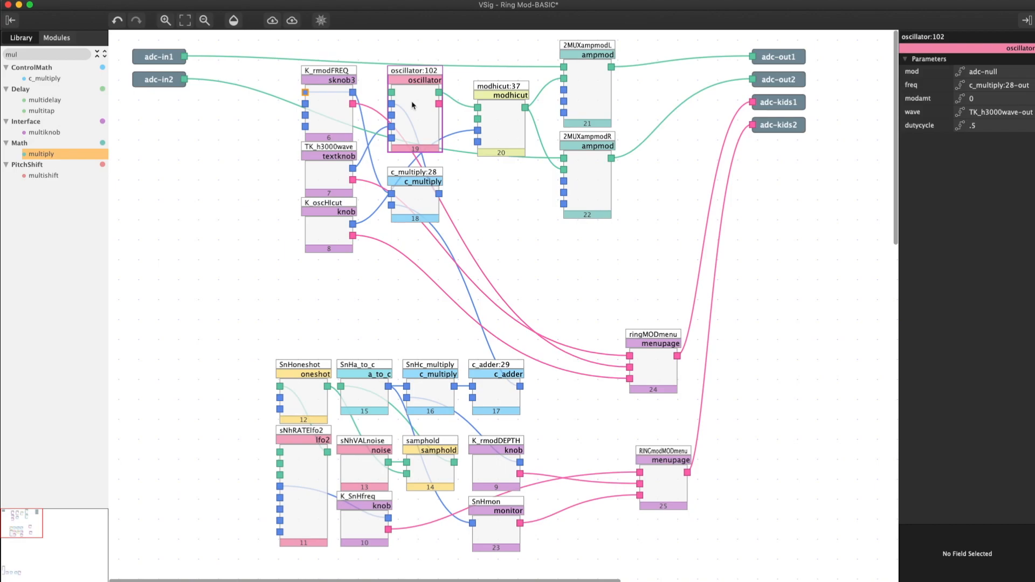
{"action": "left_click", "coordinate": [313, 474]}
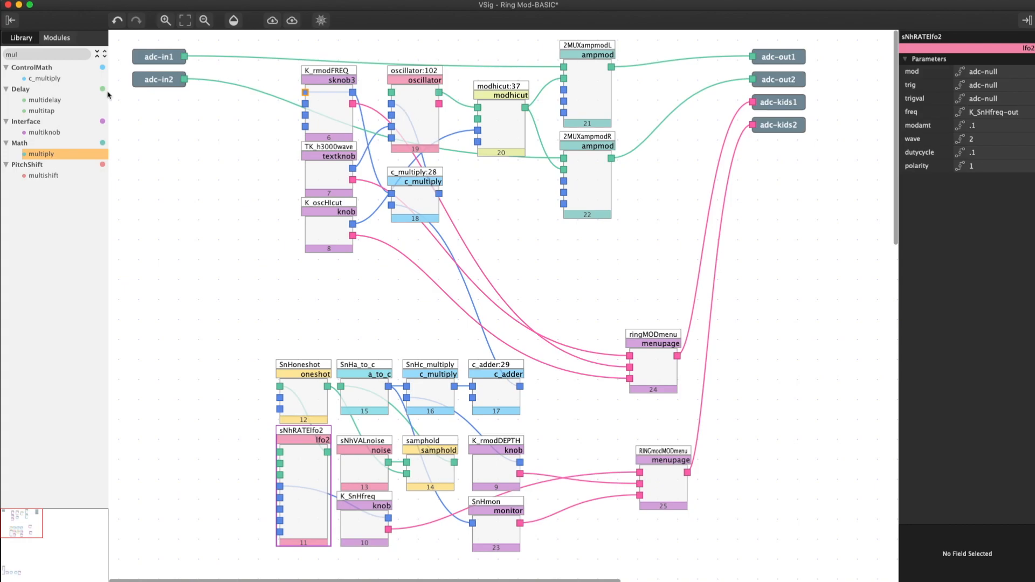
Step: Clear the module library's search filter and expand the Oscillator category
{"action": "left_click", "coordinate": [97, 54]}
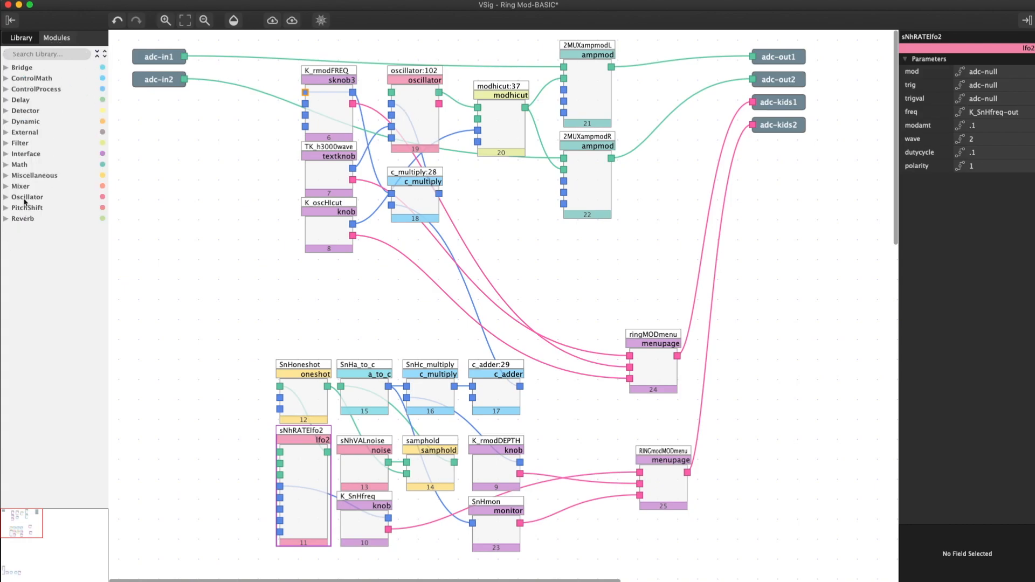
{"action": "left_click", "coordinate": [7, 198]}
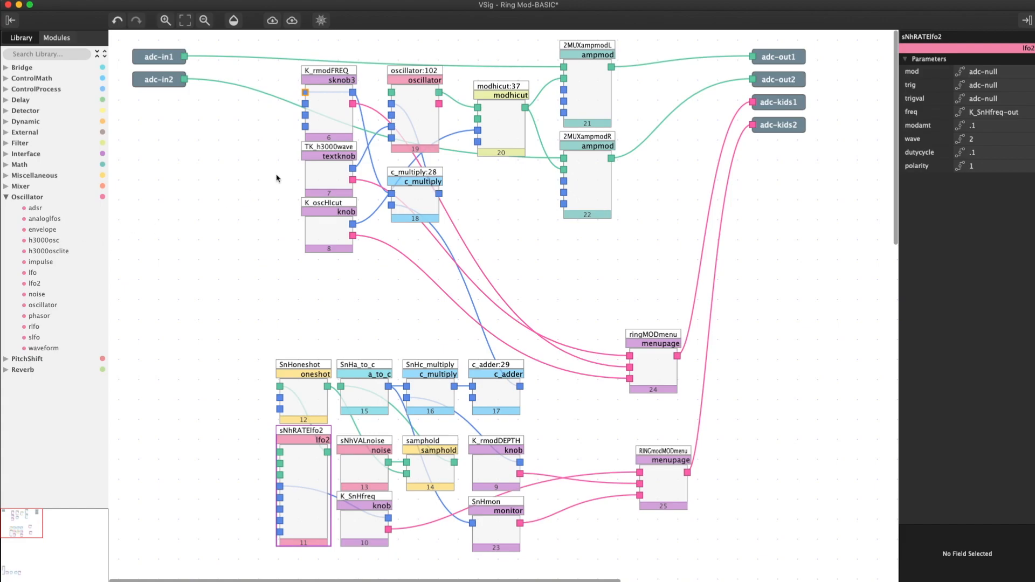
Step: Compare the parameters of oscillator:102 with those of 2MUXampmodL
{"action": "left_click", "coordinate": [420, 116]}
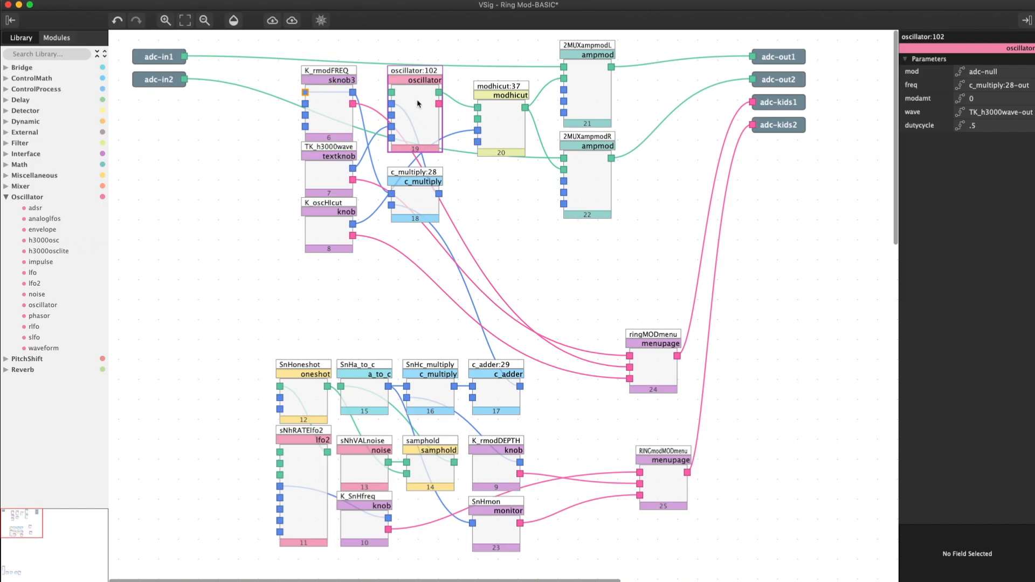
{"action": "left_click", "coordinate": [562, 79]}
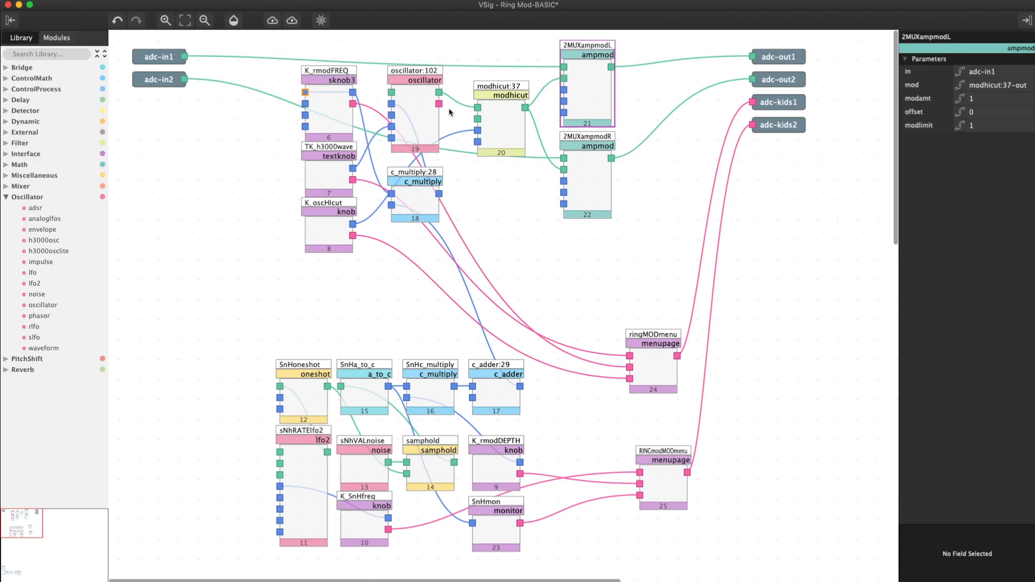
{"action": "left_click", "coordinate": [420, 105]}
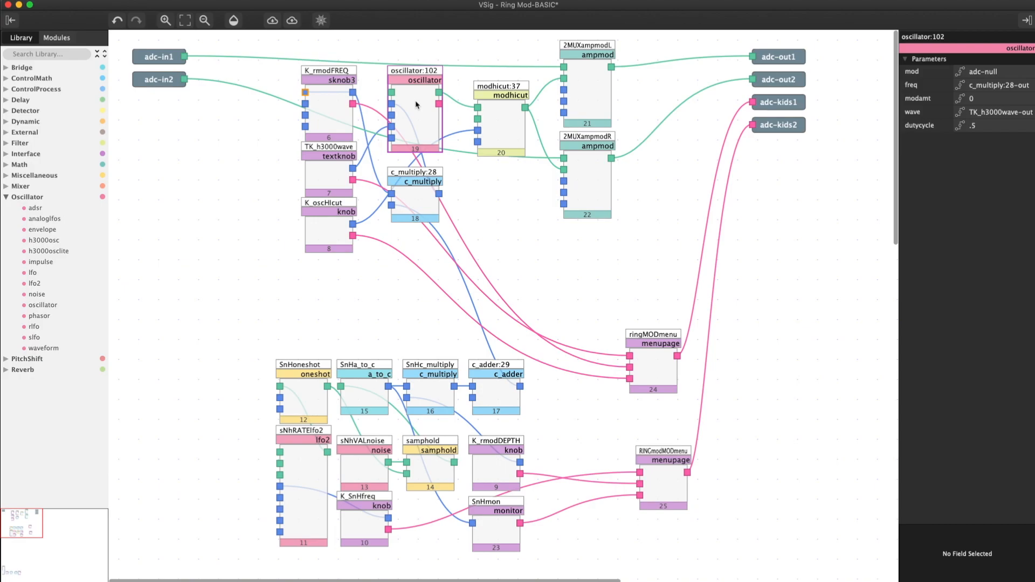
Step: Examine the polarity parameter of sNhRATElfo2 and read its description in the lfo2 module documentation
{"action": "left_click", "coordinate": [302, 462]}
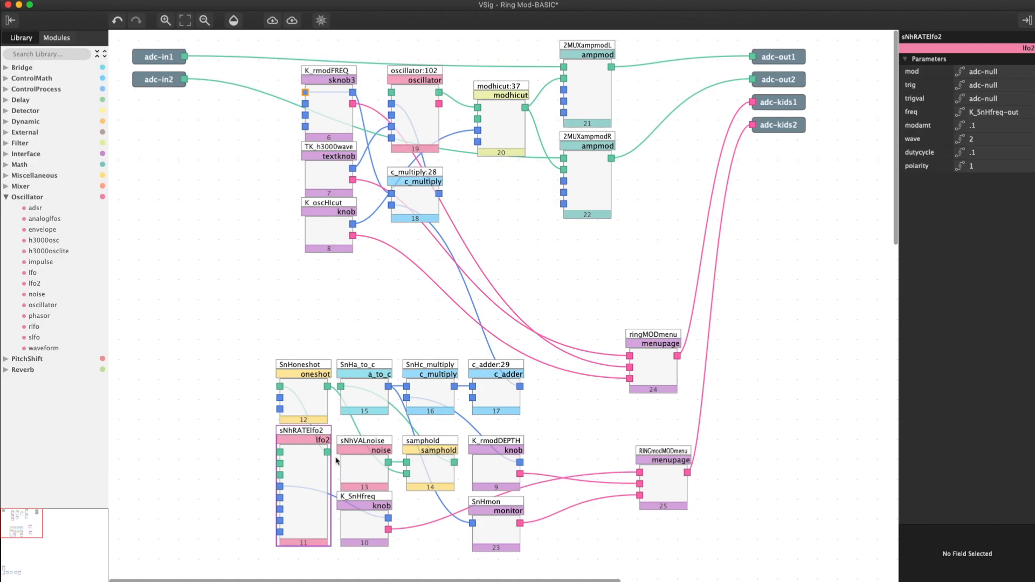
{"action": "left_click", "coordinate": [929, 167]}
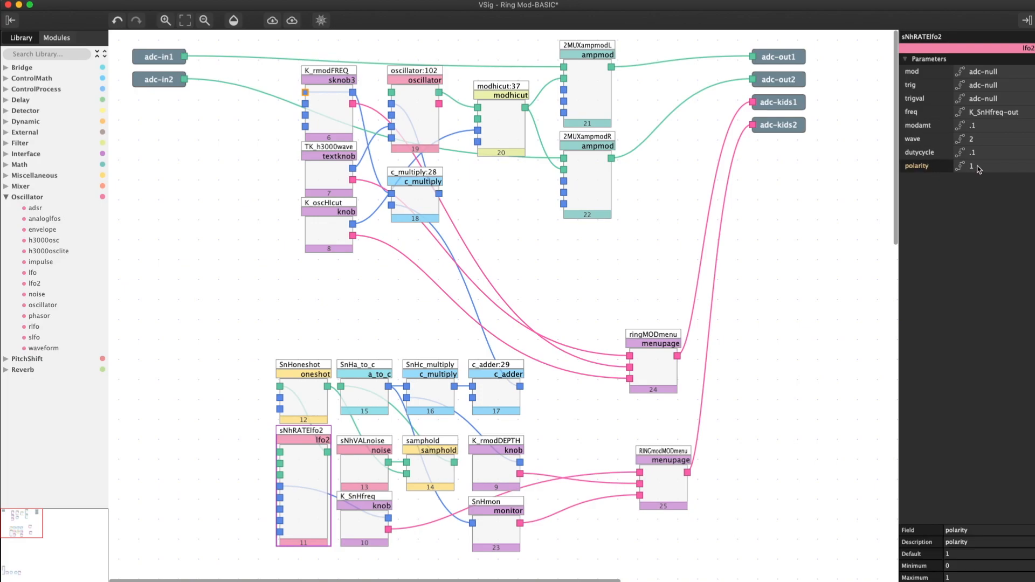
{"action": "left_click", "coordinate": [307, 475]}
{"action": "double_click", "coordinate": [307, 475]}
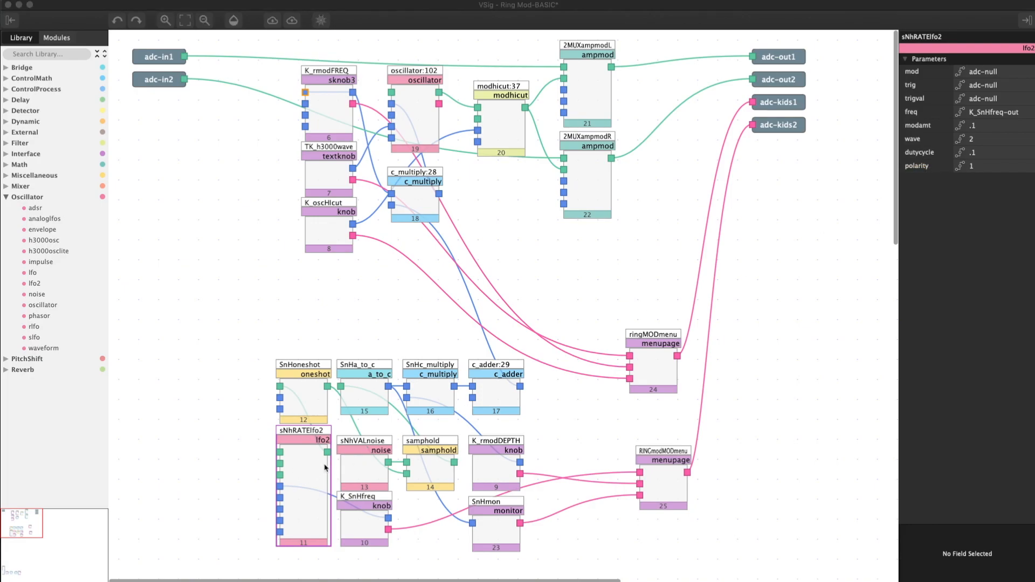
{"action": "left_click_drag", "start_coordinate": [330, 39], "coordinate": [391, 65]}
{"action": "scroll", "coordinate": [375, 217], "scroll_direction": "down", "scroll_amount": 5}
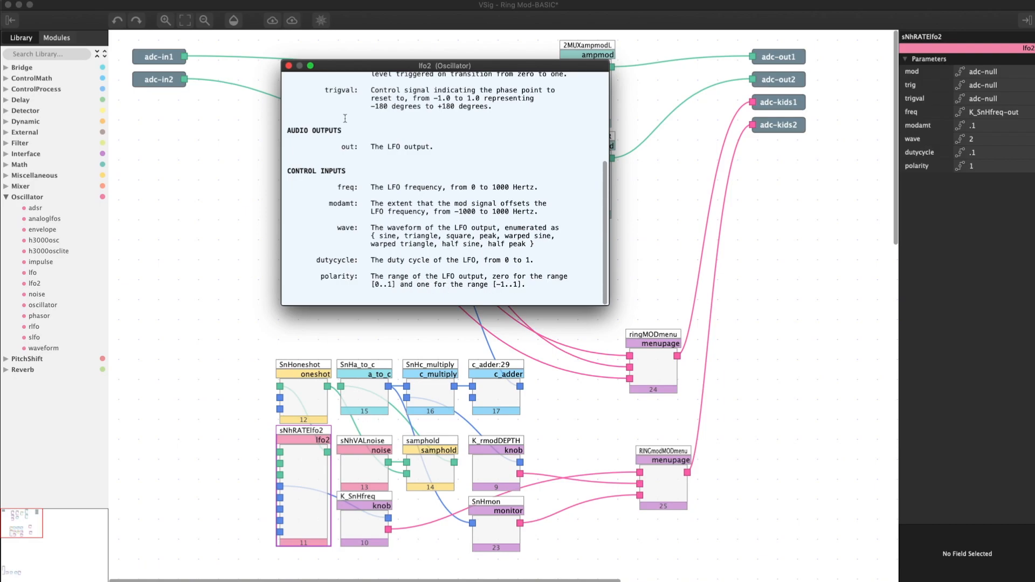
{"action": "left_click", "coordinate": [288, 65]}
{"action": "left_click", "coordinate": [987, 167]}
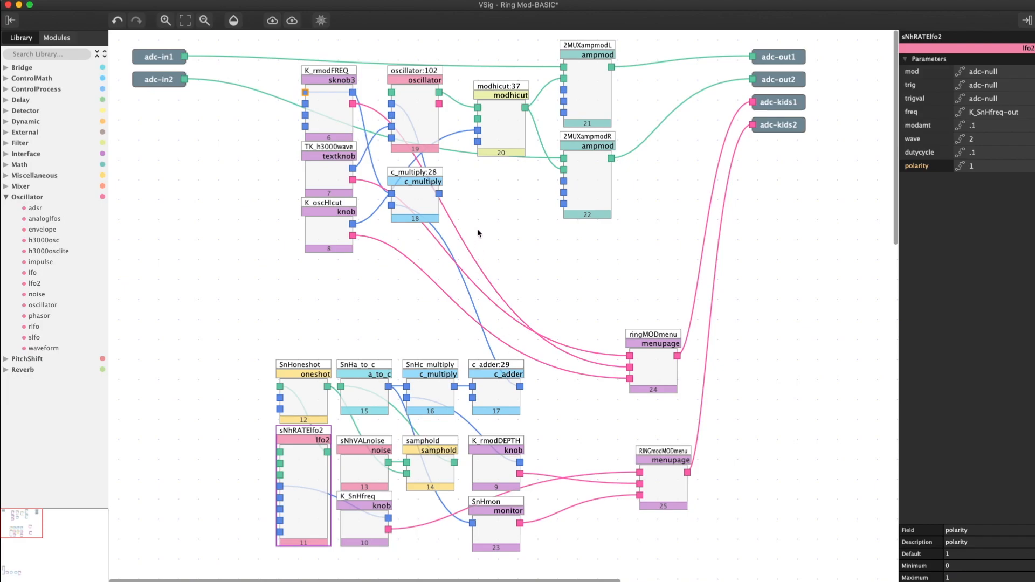
Step: Review the parameters of the oscillator, its frequency, waveform and hi-cut knobs, modhicut, c_multiply and both ampmod modules
{"action": "left_click", "coordinate": [420, 105]}
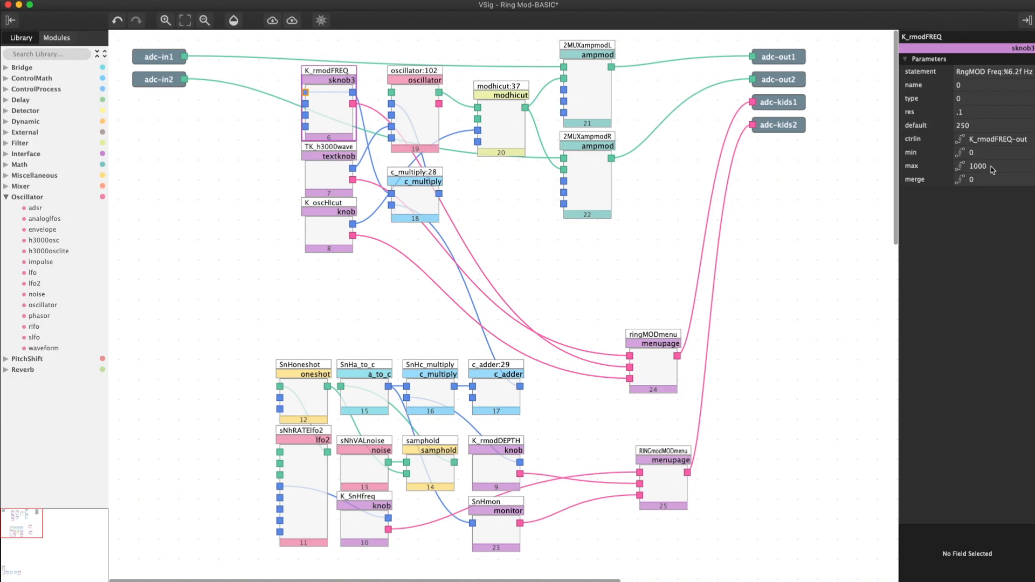
{"action": "left_click", "coordinate": [326, 175]}
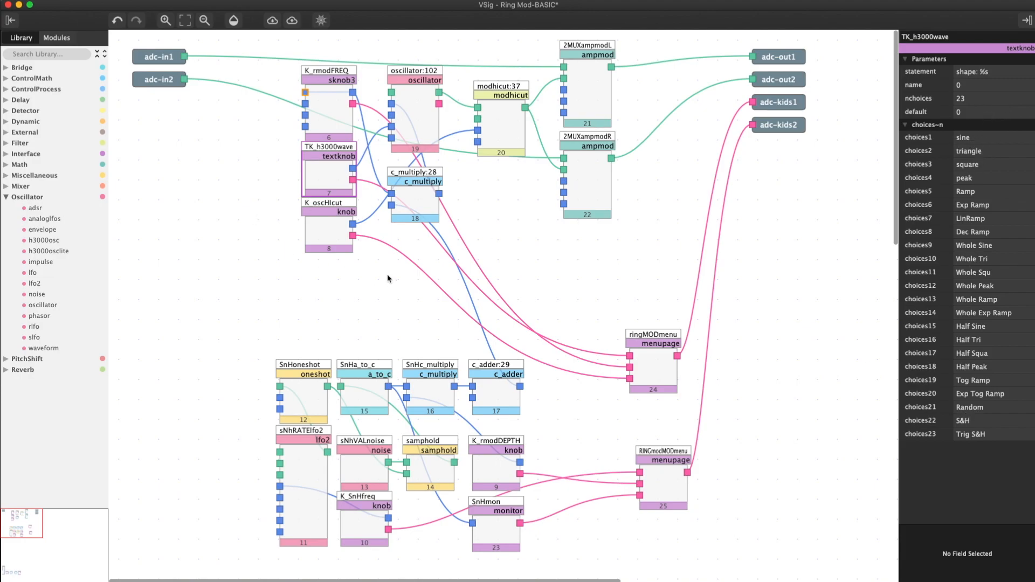
{"action": "left_click", "coordinate": [336, 235]}
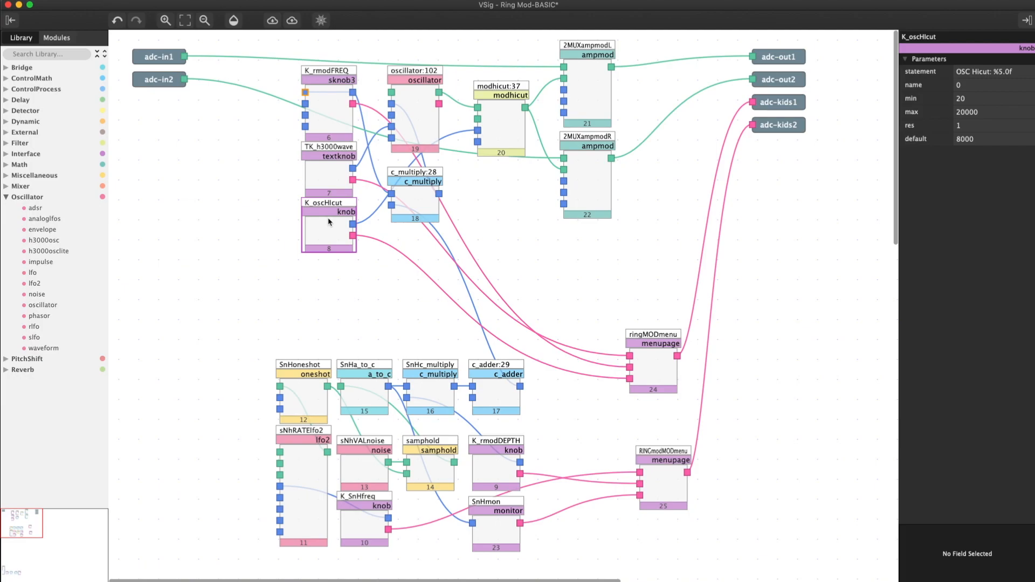
{"action": "left_click", "coordinate": [493, 126]}
{"action": "left_click", "coordinate": [415, 205]}
{"action": "left_click", "coordinate": [590, 76]}
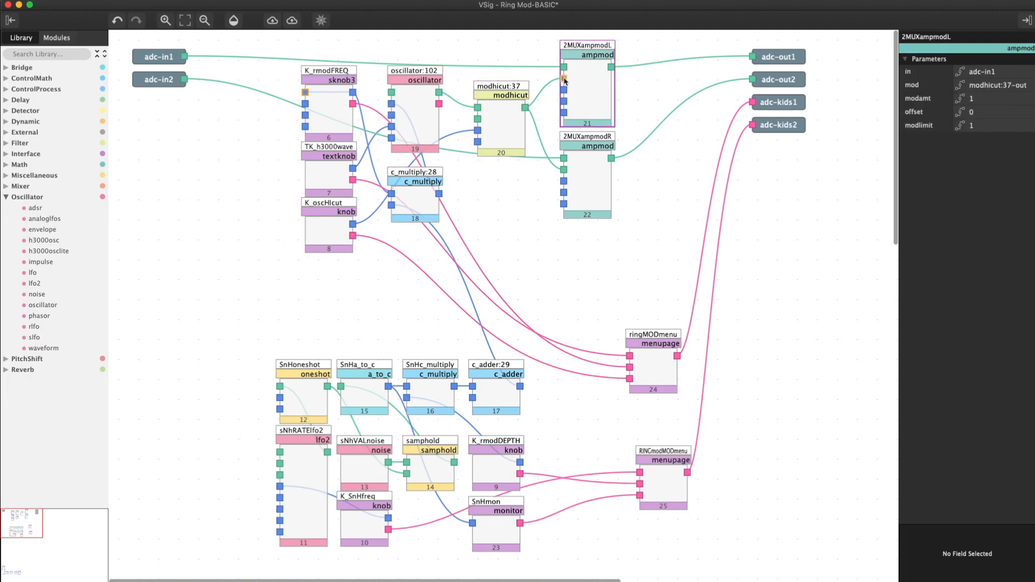
{"action": "left_click", "coordinate": [582, 183]}
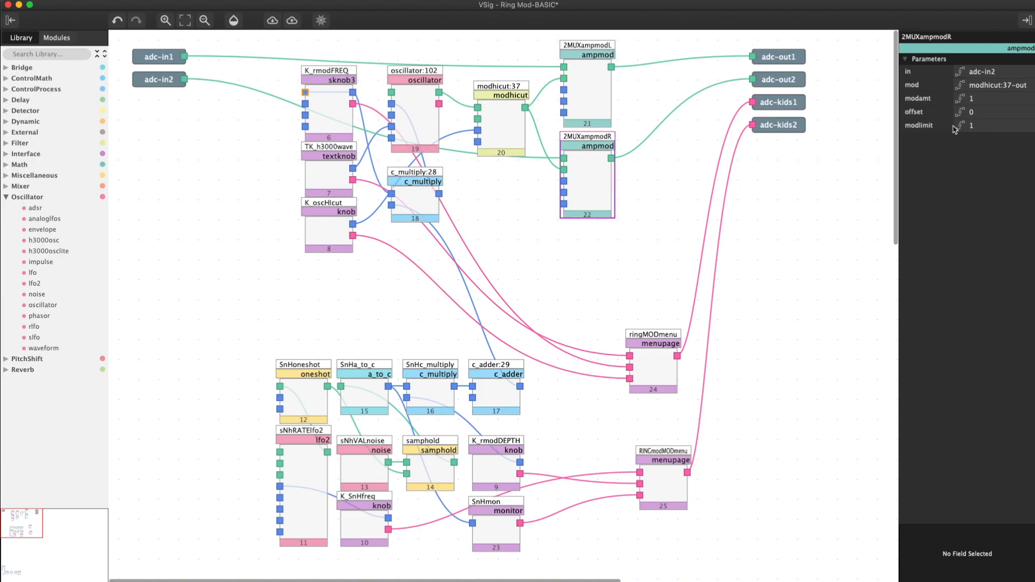
Step: Send the cleaned-up Ring Mod algorithm, without the multiply modules, to FX Chain 1 Slot 1
{"action": "left_click", "coordinate": [292, 20]}
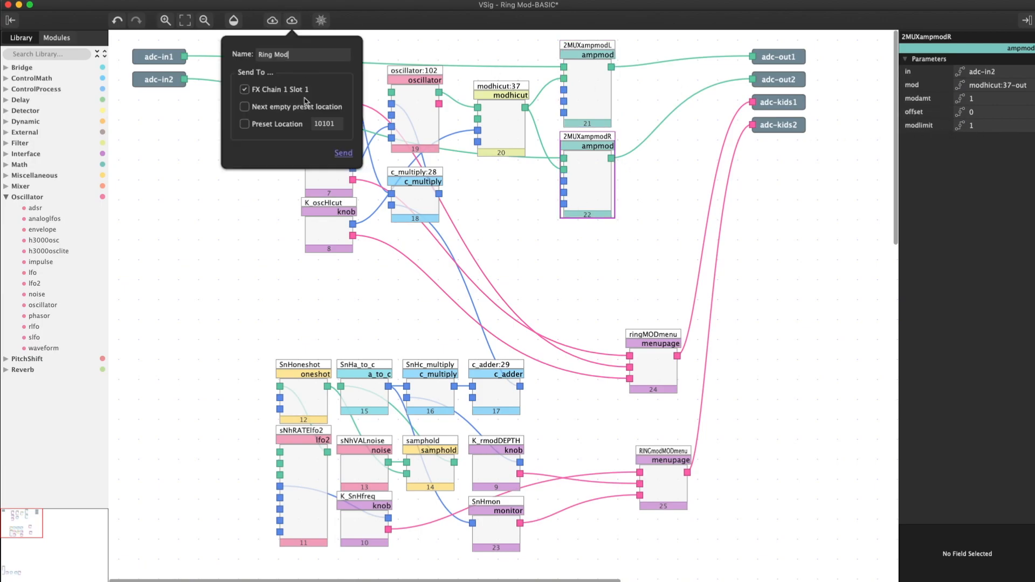
{"action": "left_click", "coordinate": [344, 157]}
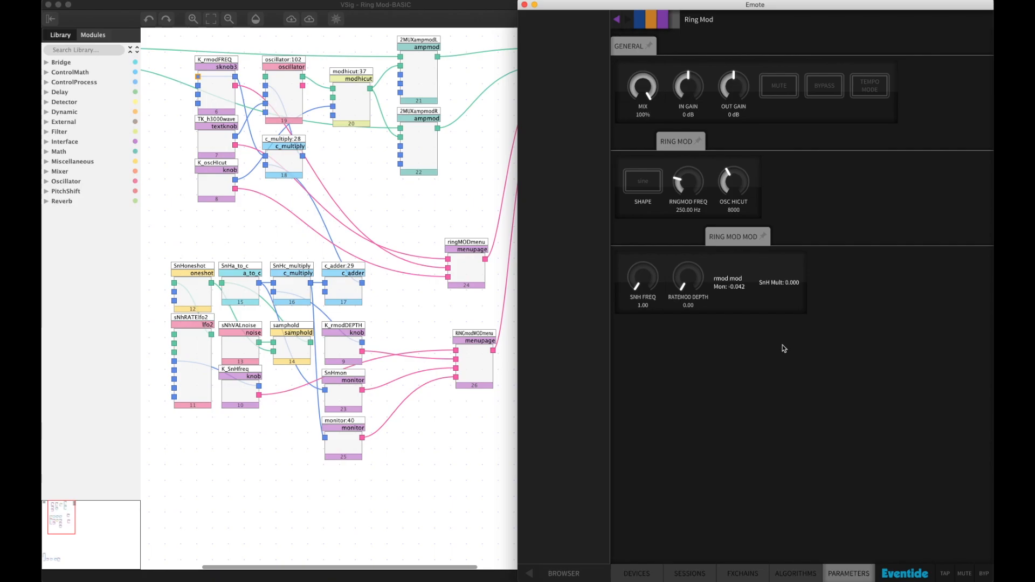
Step: Switch to Emote and lower the ring modulator frequency to 61 Hz and on down to 1 Hz
{"action": "left_click_drag", "start_coordinate": [693, 183], "coordinate": [699, 210]}
{"action": "left_click_drag", "start_coordinate": [689, 190], "coordinate": [689, 192]}
{"action": "double_click", "coordinate": [682, 210]}
{"action": "type", "text": "75"}
{"action": "key", "text": "Return"}
{"action": "left_click_drag", "start_coordinate": [684, 186], "coordinate": [684, 185]}
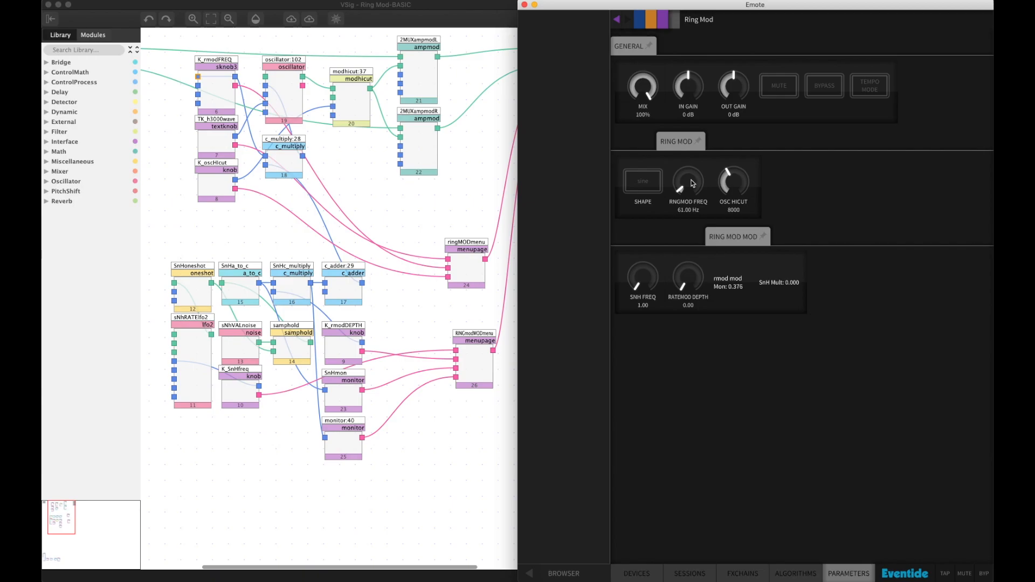
{"action": "left_click_drag", "start_coordinate": [692, 180], "coordinate": [693, 199]}
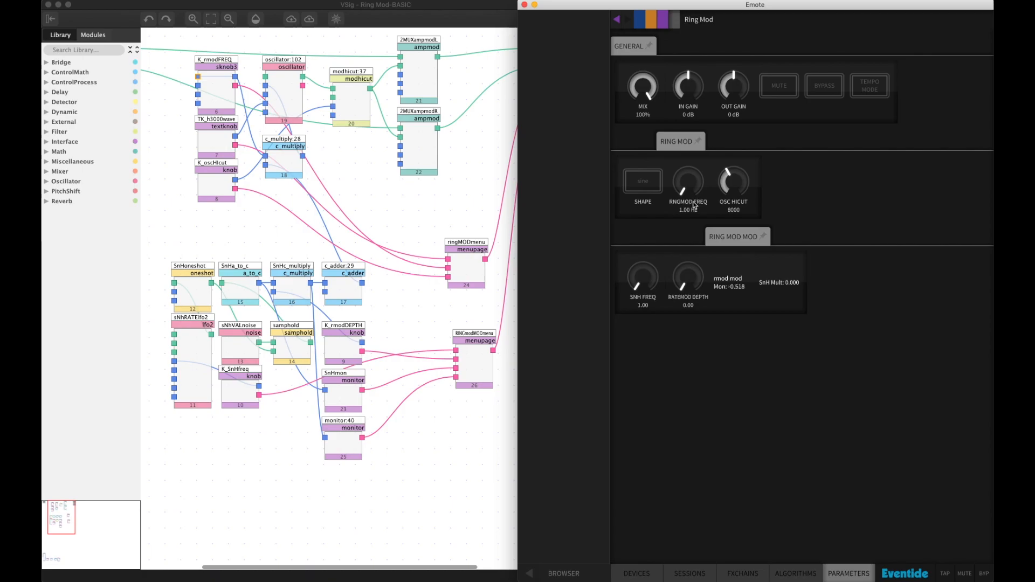
Step: Raise the oscillator hi-cut to 15992 and set the ring modulator frequency to 500 Hz
{"action": "left_click", "coordinate": [654, 184]}
{"action": "left_click", "coordinate": [705, 199]}
{"action": "left_click_drag", "start_coordinate": [691, 182], "coordinate": [683, 145]}
{"action": "double_click", "coordinate": [686, 208]}
{"action": "type", "text": "250"}
{"action": "key", "text": "Return"}
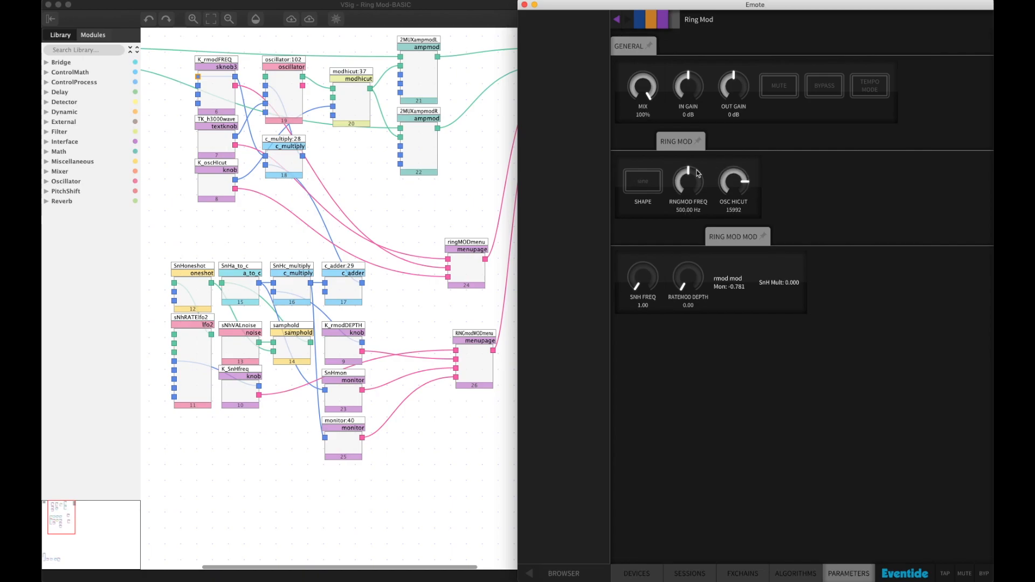
Step: Sweep the ring modulator frequency up and down through 710 Hz and settle it at 250 Hz
{"action": "left_click_drag", "start_coordinate": [696, 170], "coordinate": [689, 275]}
{"action": "left_click_drag", "start_coordinate": [685, 186], "coordinate": [689, 35]}
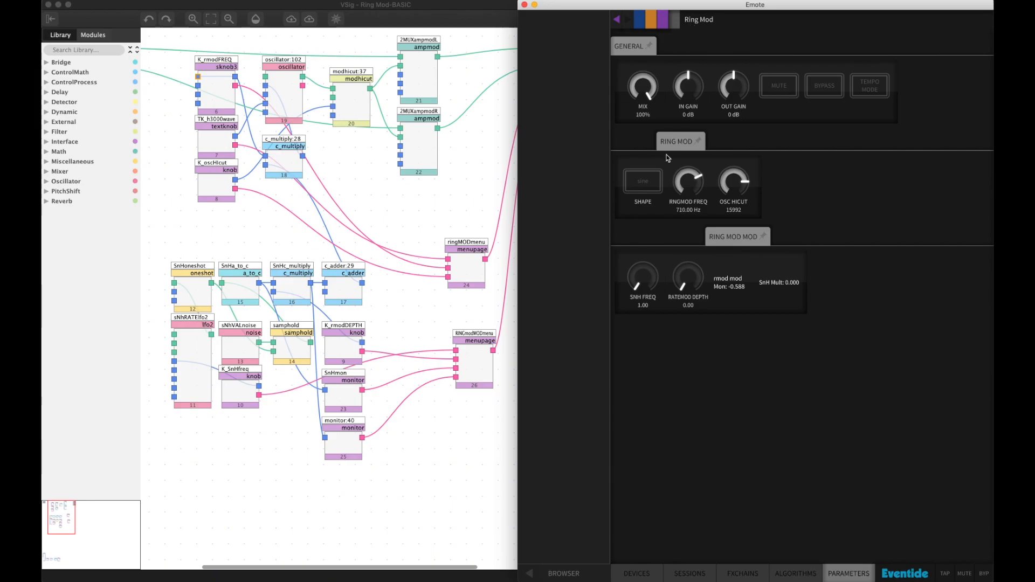
{"action": "left_click_drag", "start_coordinate": [692, 171], "coordinate": [684, 71]}
{"action": "left_click_drag", "start_coordinate": [685, 186], "coordinate": [682, 331]}
Step: Switch to VSig and examine the noise, lfo2, oneshot and samphold modules of the sample-and-hold section
{"action": "left_click", "coordinate": [501, 177]}
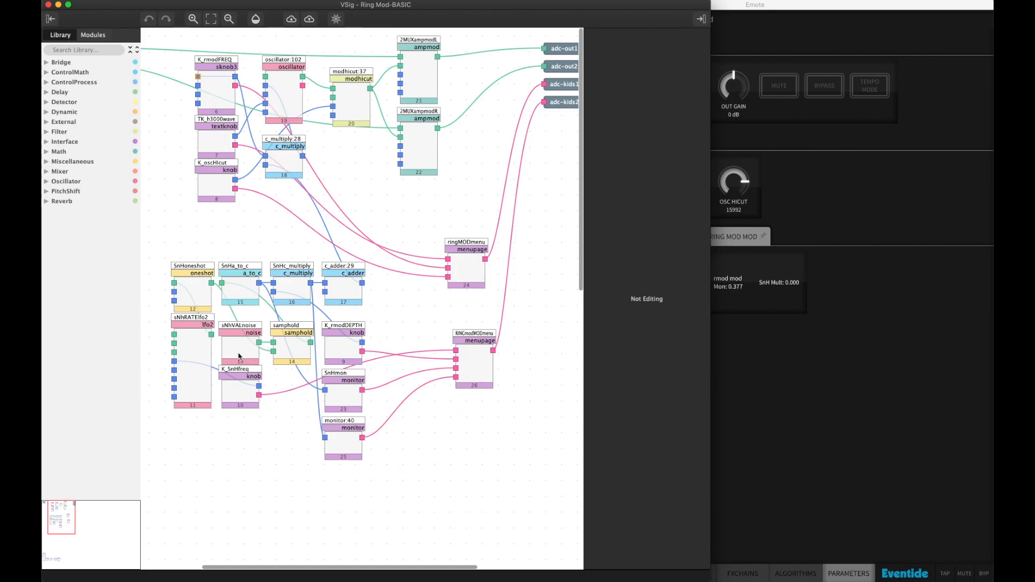
{"action": "left_click", "coordinate": [244, 343]}
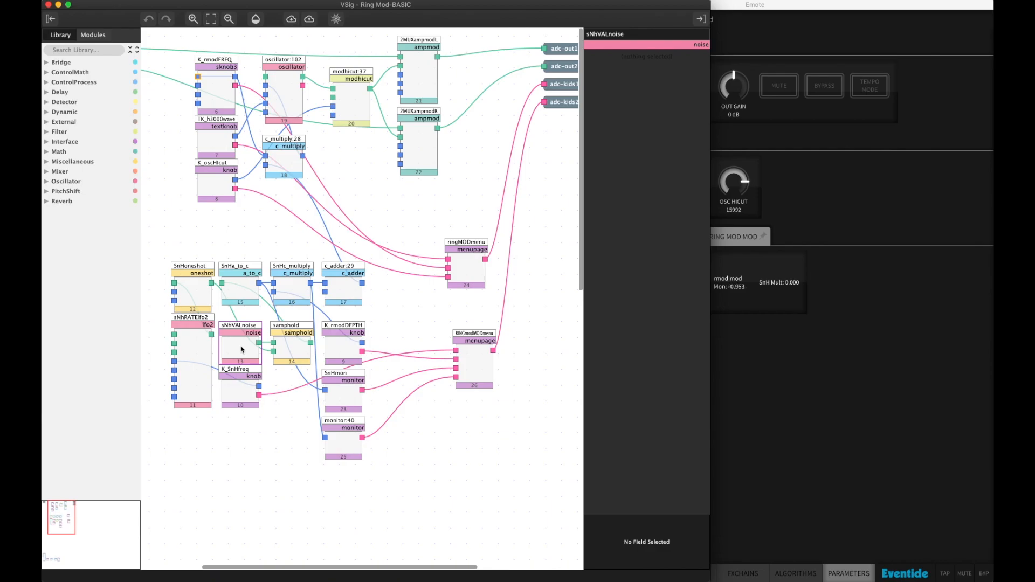
{"action": "left_click", "coordinate": [189, 358]}
{"action": "left_click", "coordinate": [197, 295]}
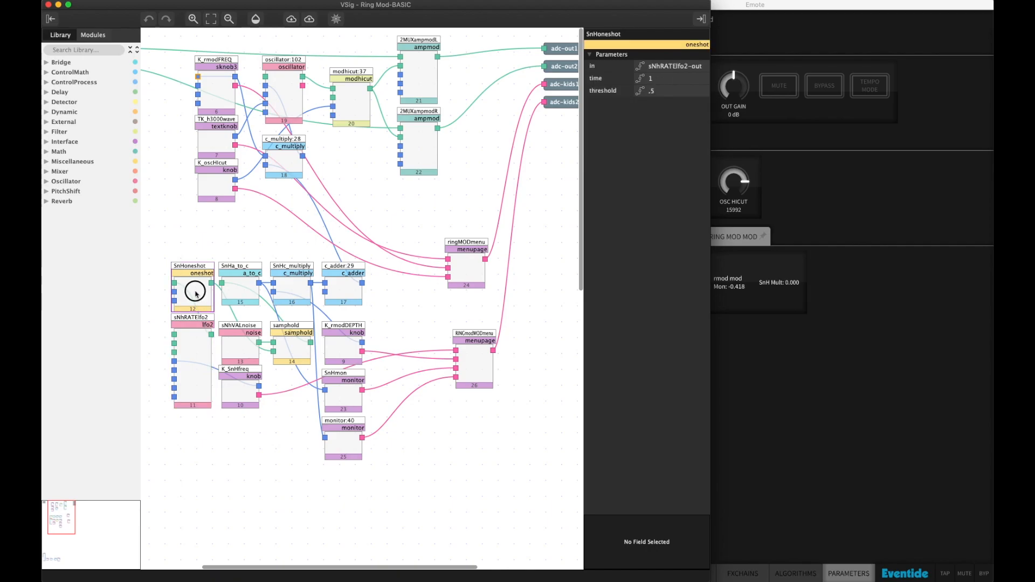
{"action": "left_click", "coordinate": [291, 354]}
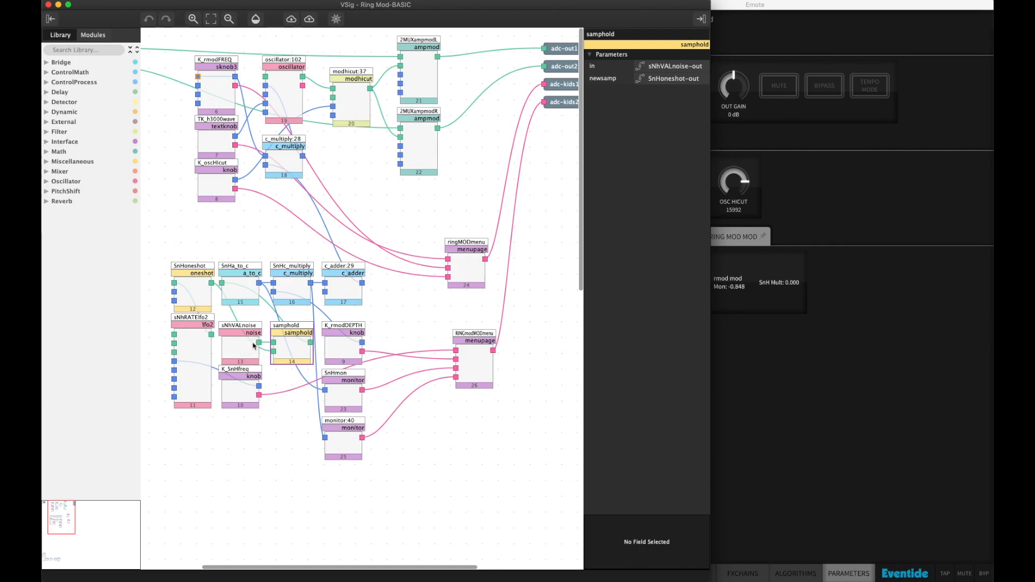
Step: Switch to Emote and raise the rate modulation depth in stages through 0.23 and 0.28 to 0.47
{"action": "left_click", "coordinate": [848, 356]}
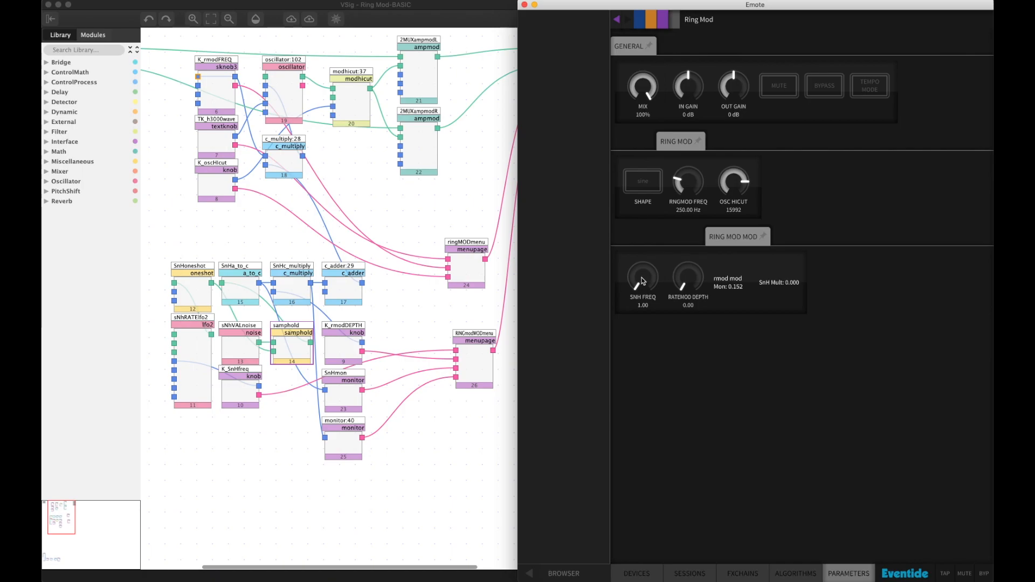
{"action": "left_click_drag", "start_coordinate": [685, 286], "coordinate": [672, 222]}
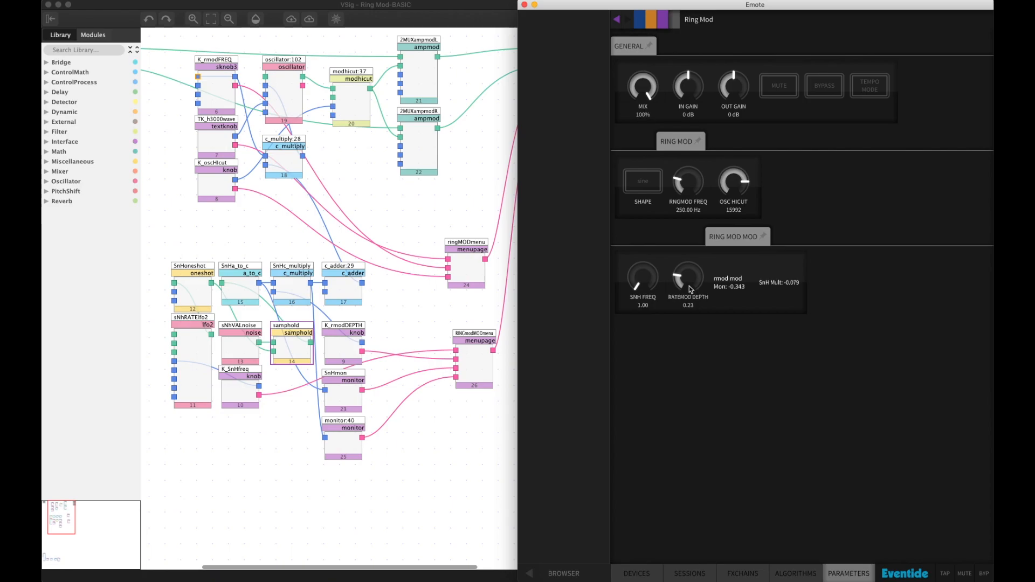
{"action": "left_click_drag", "start_coordinate": [687, 277], "coordinate": [684, 307]}
{"action": "left_click_drag", "start_coordinate": [686, 281], "coordinate": [677, 205]}
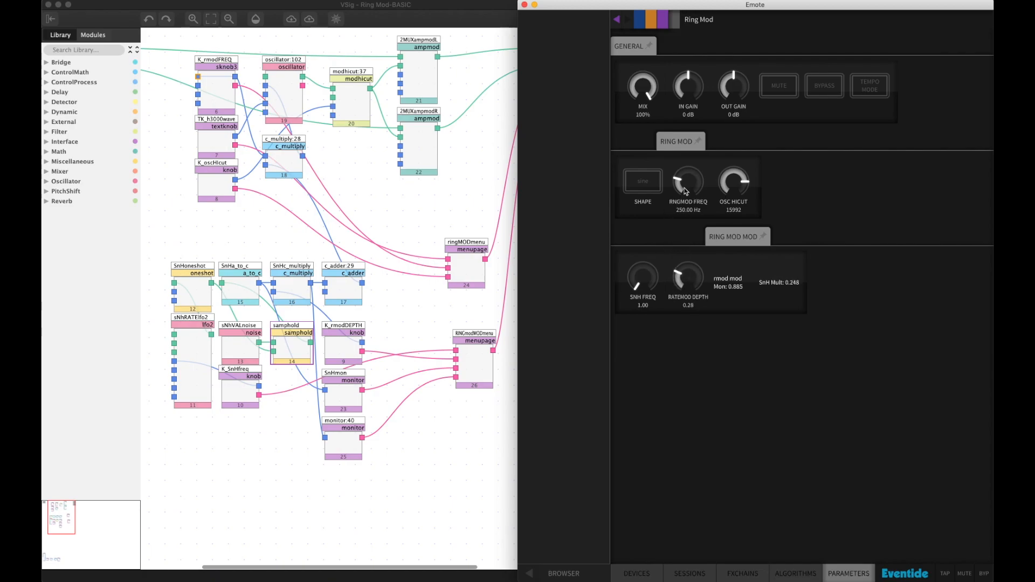
{"action": "left_click_drag", "start_coordinate": [694, 290], "coordinate": [681, 238]}
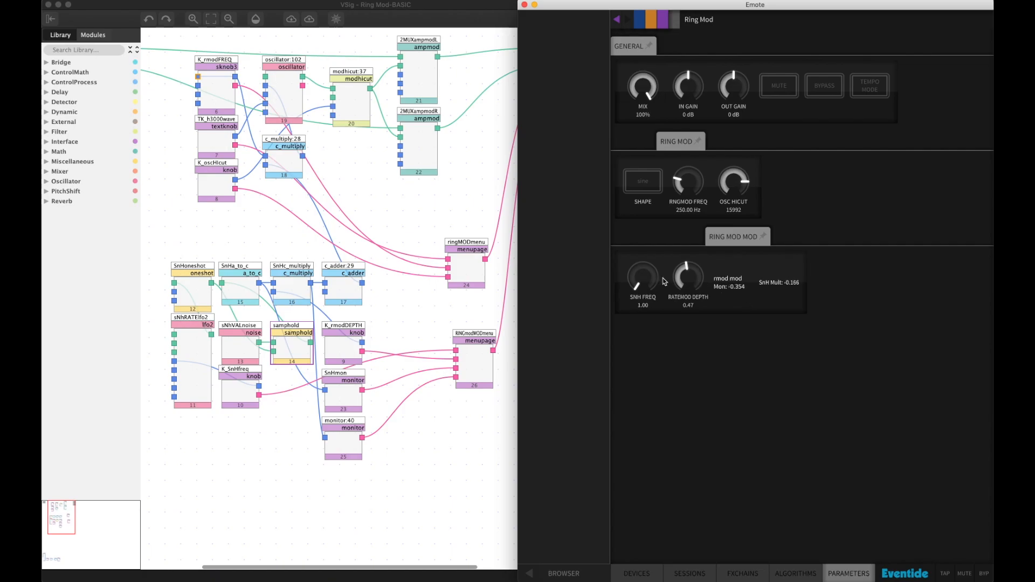
Step: Set the sample-and-hold frequency to 4.00, the rate modulation depth to 0.33 and the ring modulator frequency to 2 Hz
{"action": "left_click_drag", "start_coordinate": [642, 277], "coordinate": [643, 271]}
{"action": "left_click_drag", "start_coordinate": [687, 277], "coordinate": [689, 126]}
{"action": "left_click_drag", "start_coordinate": [692, 280], "coordinate": [662, 522]}
{"action": "left_click_drag", "start_coordinate": [653, 288], "coordinate": [642, 230]}
{"action": "left_click_drag", "start_coordinate": [694, 277], "coordinate": [693, 231]}
{"action": "left_click_drag", "start_coordinate": [691, 191], "coordinate": [693, 254]}
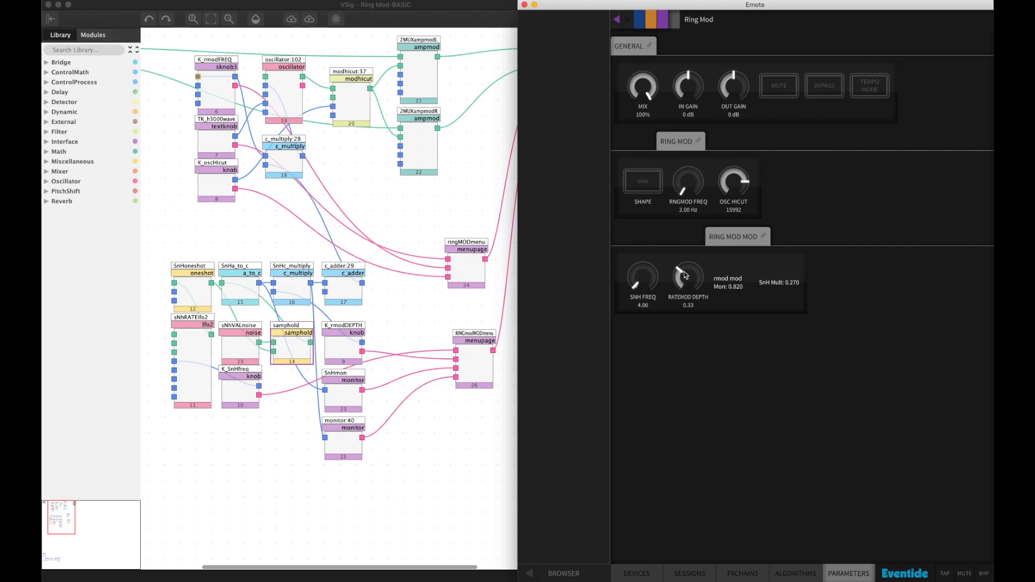
Step: Raise the rate modulation depth to 1.00 and the sample-and-hold frequency to 9.00
{"action": "left_click_drag", "start_coordinate": [685, 277], "coordinate": [682, 170]}
{"action": "left_click_drag", "start_coordinate": [688, 278], "coordinate": [685, 194]}
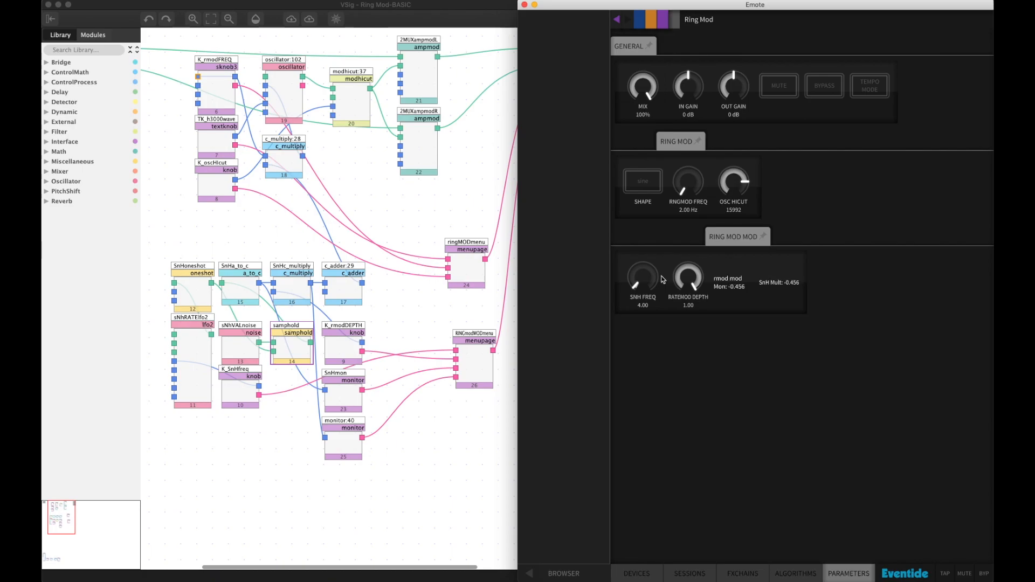
{"action": "left_click_drag", "start_coordinate": [641, 269], "coordinate": [645, 259]}
Step: Try the square waveform as the ring modulator's shape and change it to triangle
{"action": "left_click", "coordinate": [655, 176]}
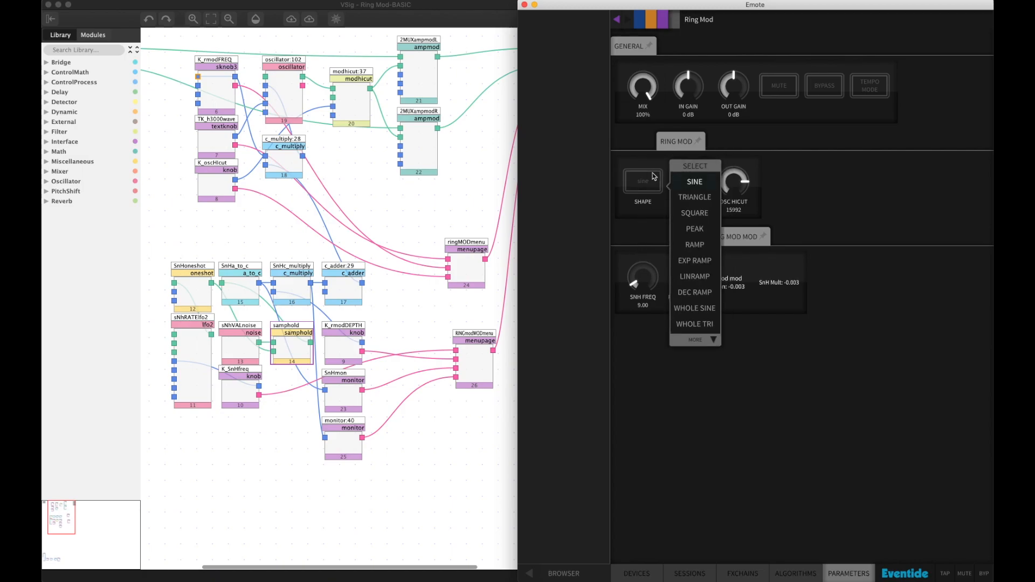
{"action": "left_click", "coordinate": [692, 212]}
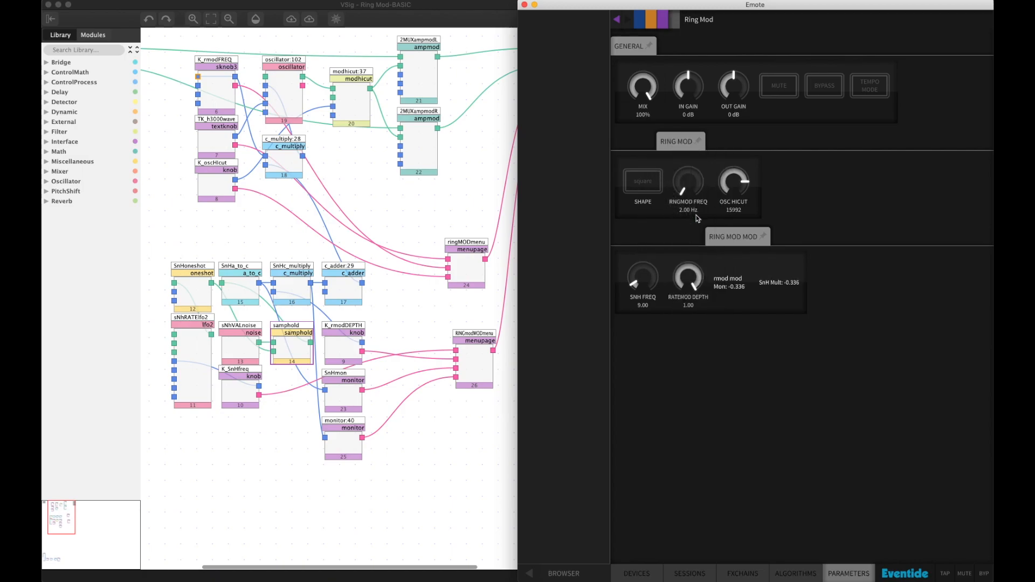
{"action": "left_click", "coordinate": [657, 183]}
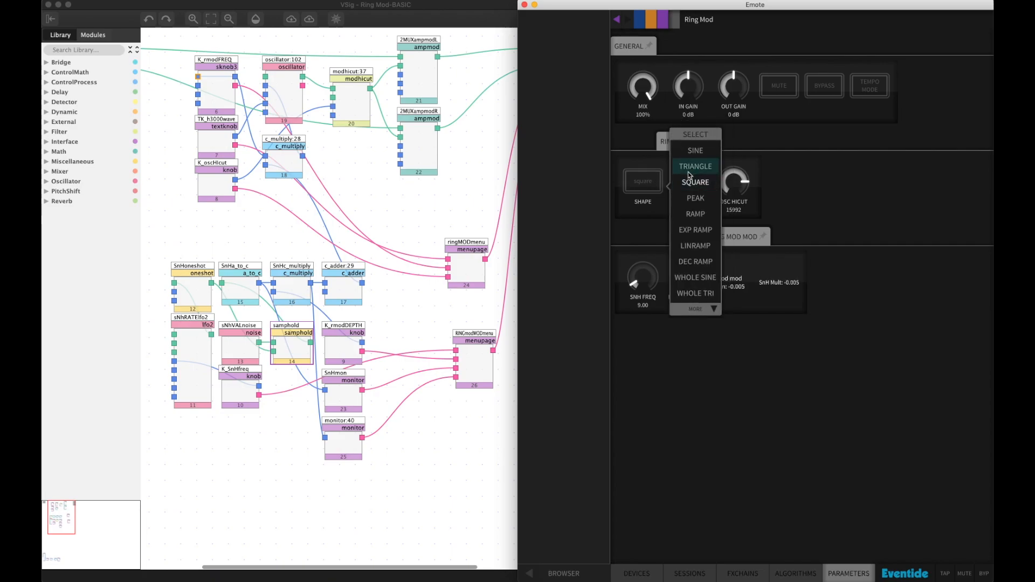
{"action": "left_click", "coordinate": [689, 167]}
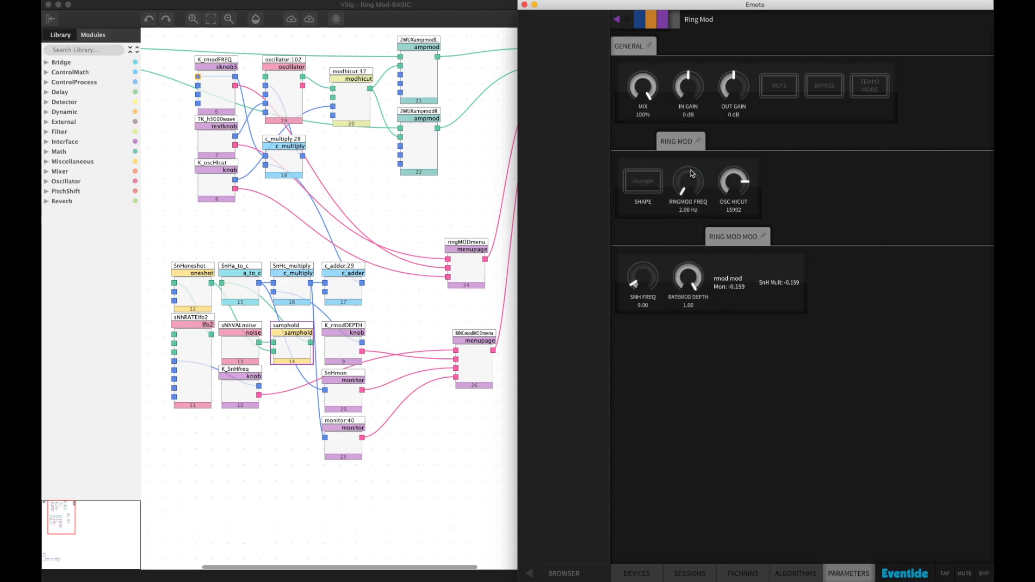